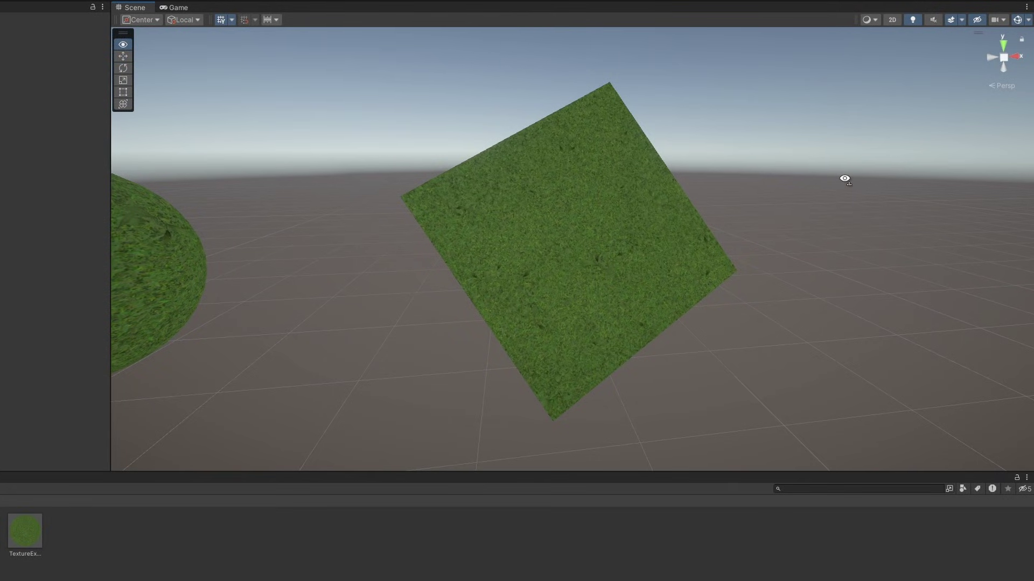
Orbit the Scene view from the grass cube toward the row of coloured spheres
left_click_drag(844, 183, 980, 220, "alt")
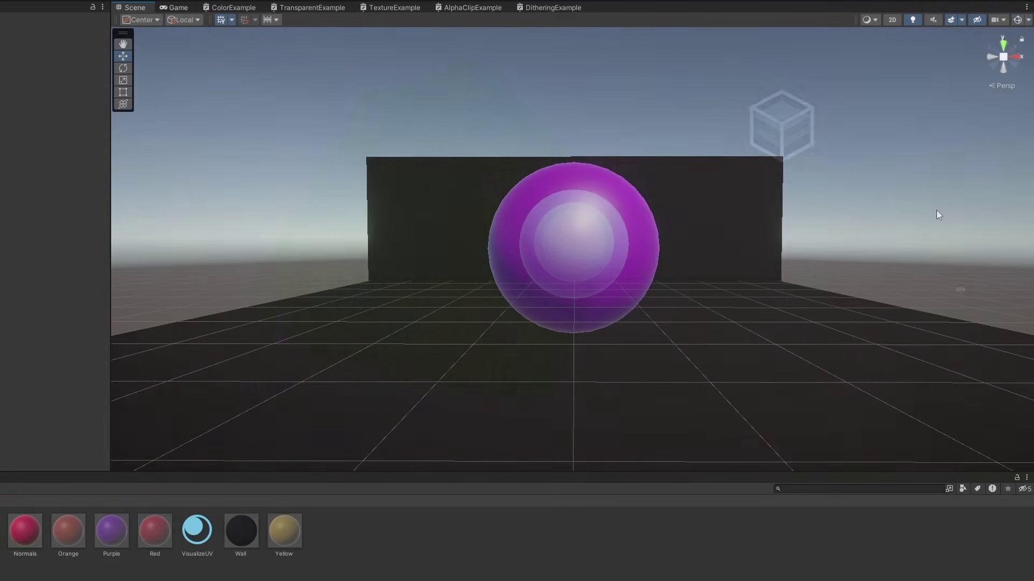
left_click_drag(937, 210, 1009, 212, "alt")
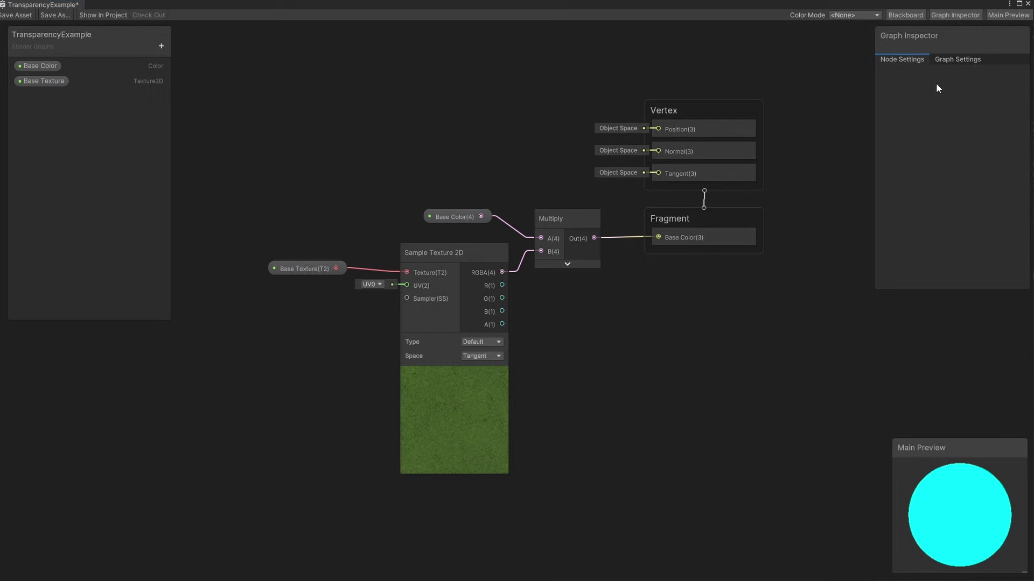
Show the Graph Settings of the TransparencyExample shader in the Graph Inspector
left_click(949, 59)
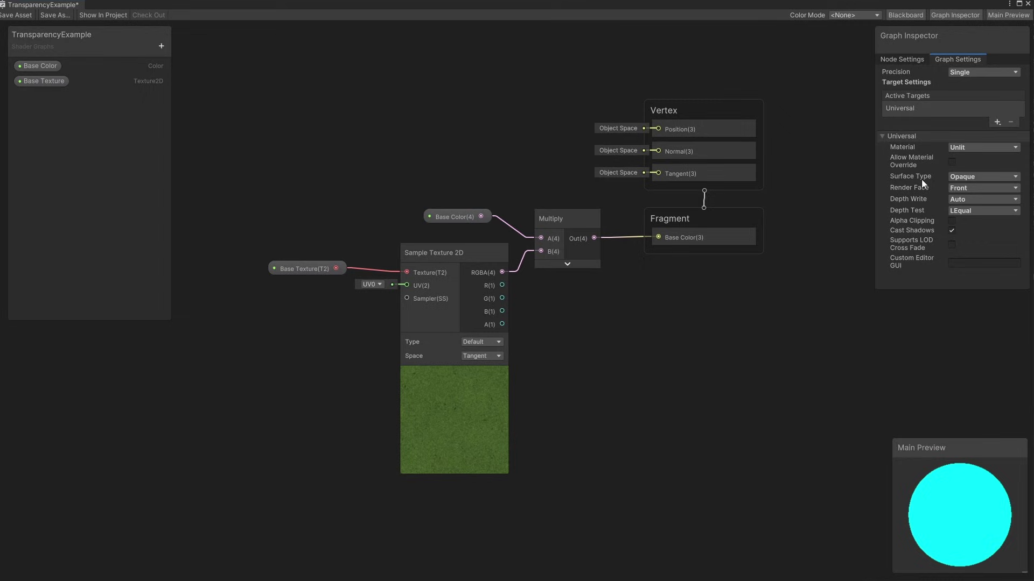
Set Surface Type to Transparent and shift the Vertex and Fragment blocks to the right
left_click(968, 176)
left_click(974, 201)
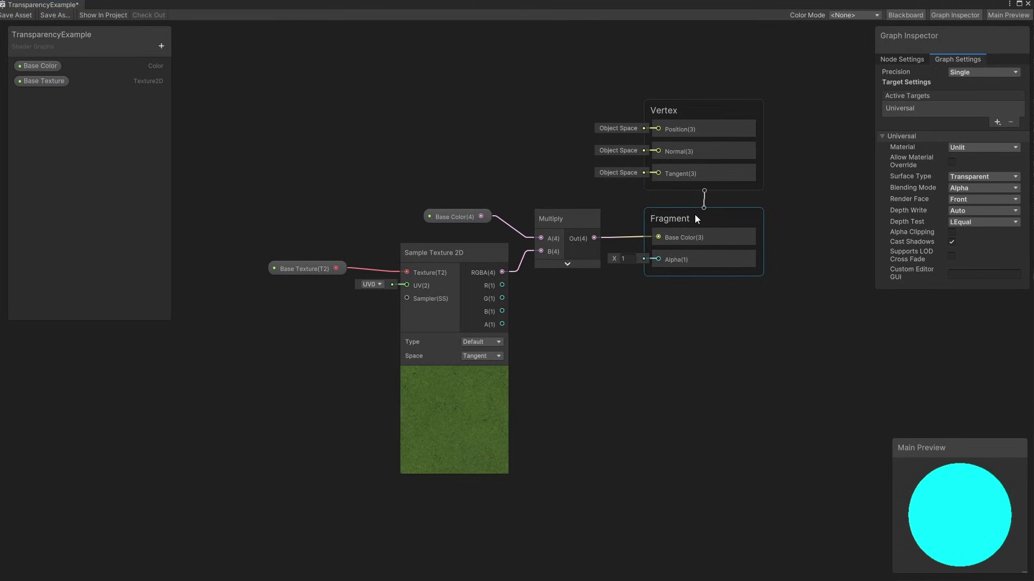
left_click_drag(753, 284, 753, 284)
left_click_drag(730, 215, 825, 217)
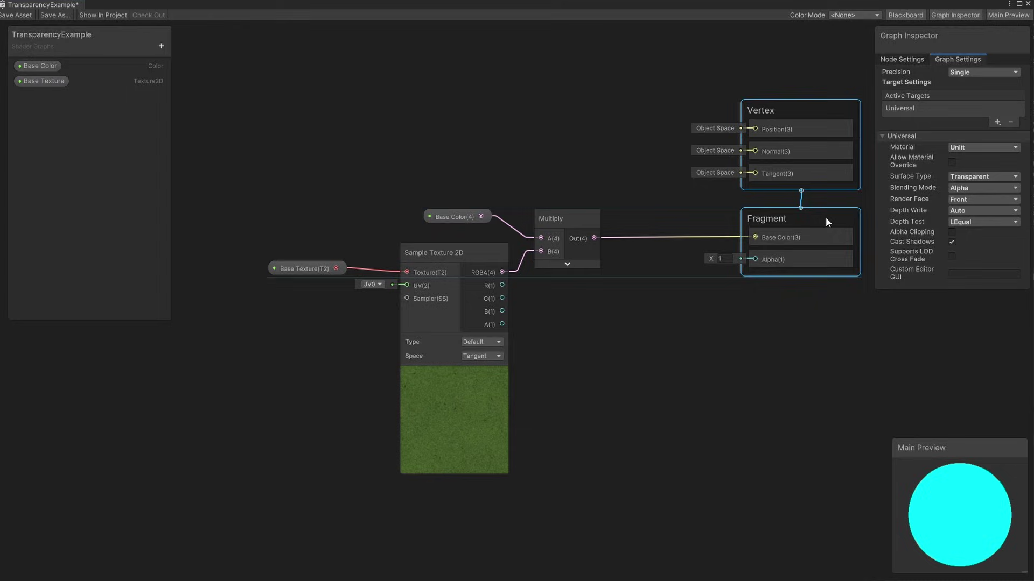
left_click(619, 192)
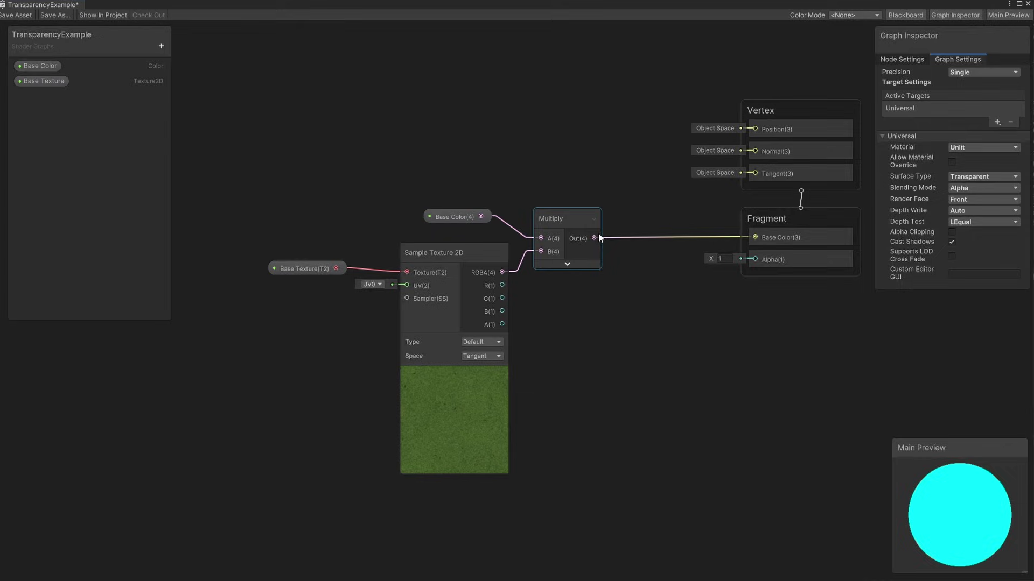
Add a Split node on the Multiply output, wire its A channel to Fragment Alpha, and save
left_click_drag(593, 238, 620, 285)
type("split")
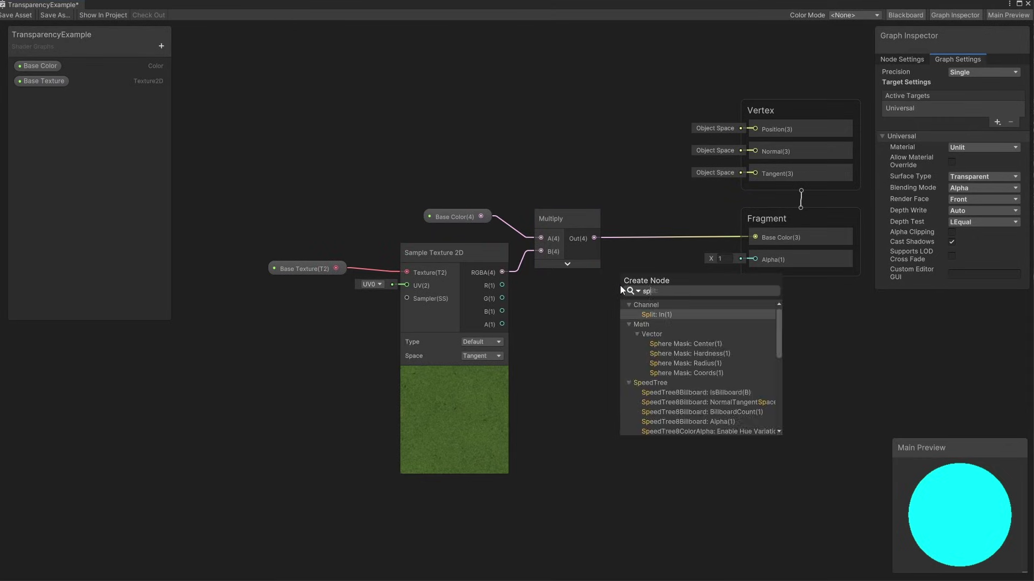
left_click(658, 315)
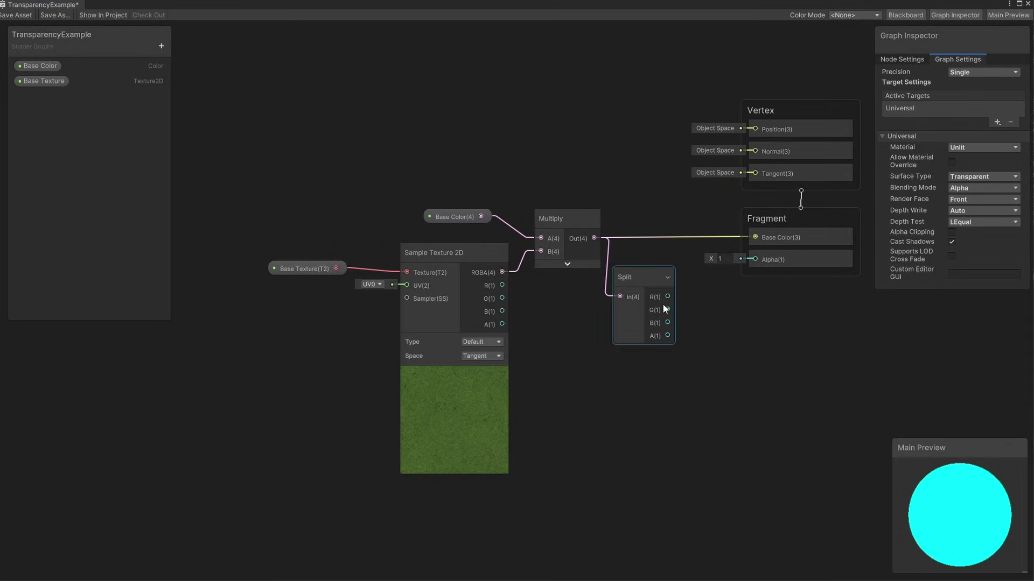
left_click_drag(652, 281, 661, 273)
left_click(749, 315)
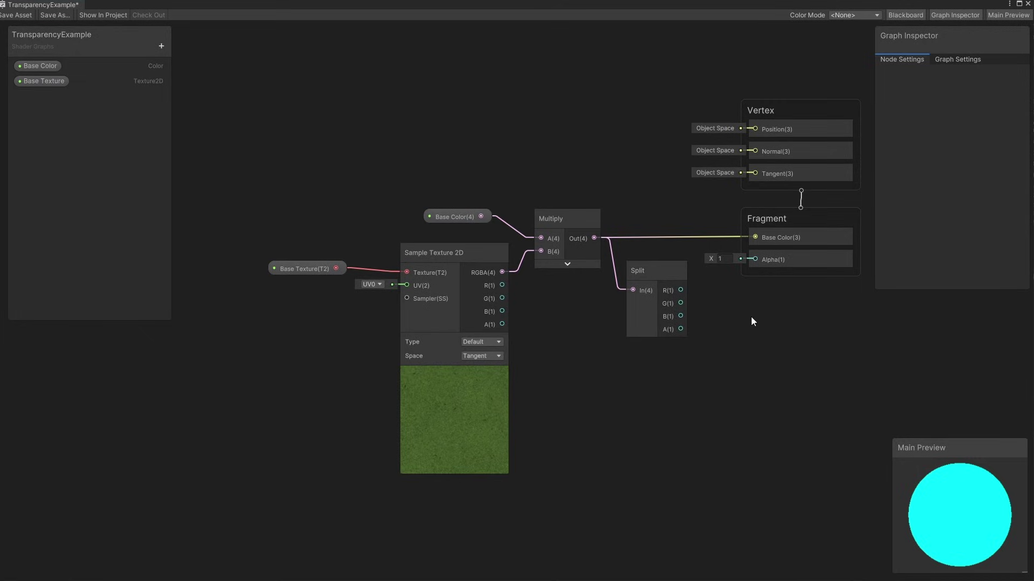
left_click_drag(681, 329, 758, 258)
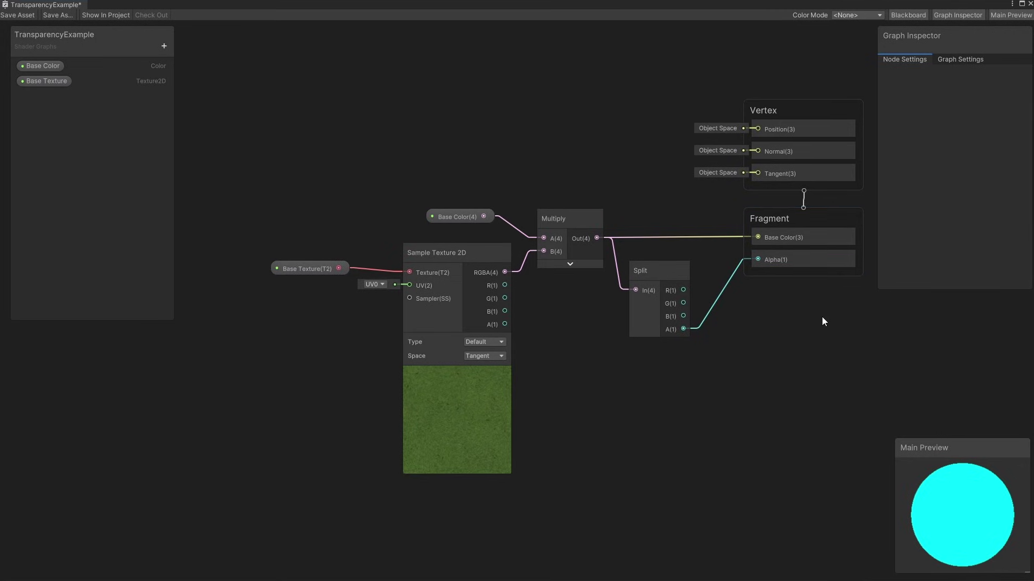
left_click(17, 15)
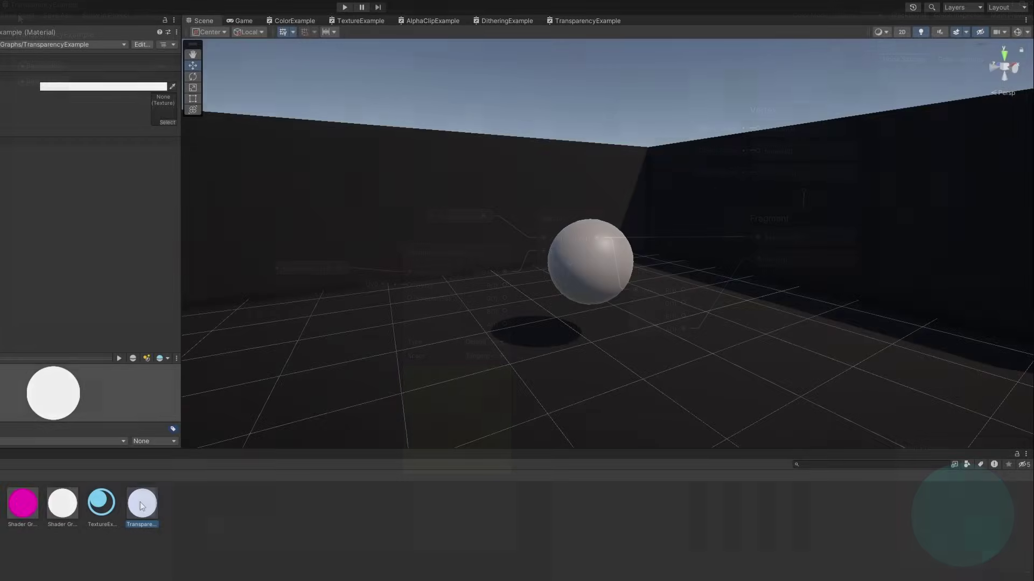
Apply the transparency material to the sphere and tint it pure red (FF0000)
left_click_drag(142, 503, 589, 249)
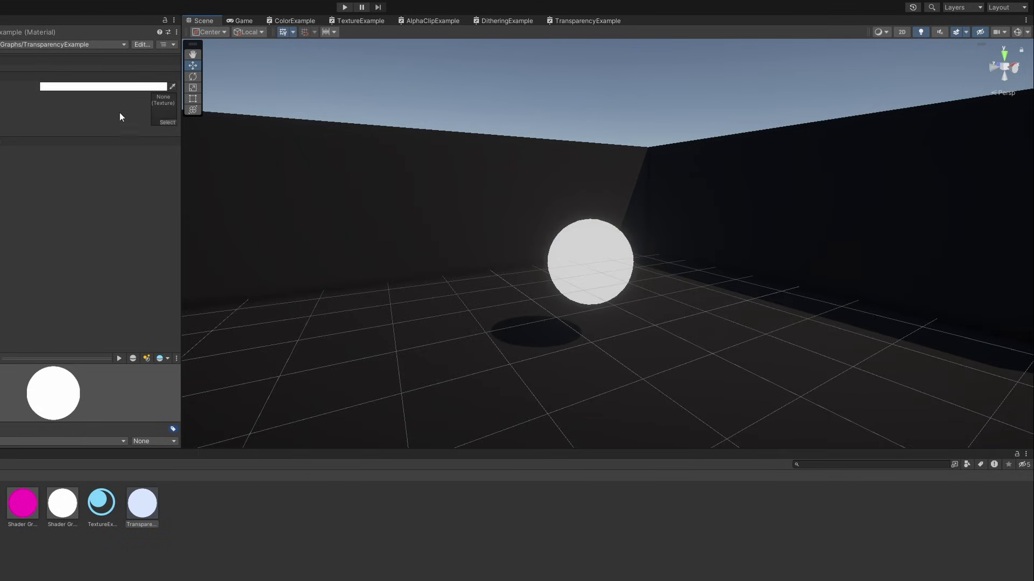
left_click(107, 86)
mouse_move(196, 295)
left_mouse_down()
mouse_move(103, 298)
mouse_move(186, 295)
mouse_move(131, 293)
left_mouse_up()
left_click_drag(183, 167, 219, 125)
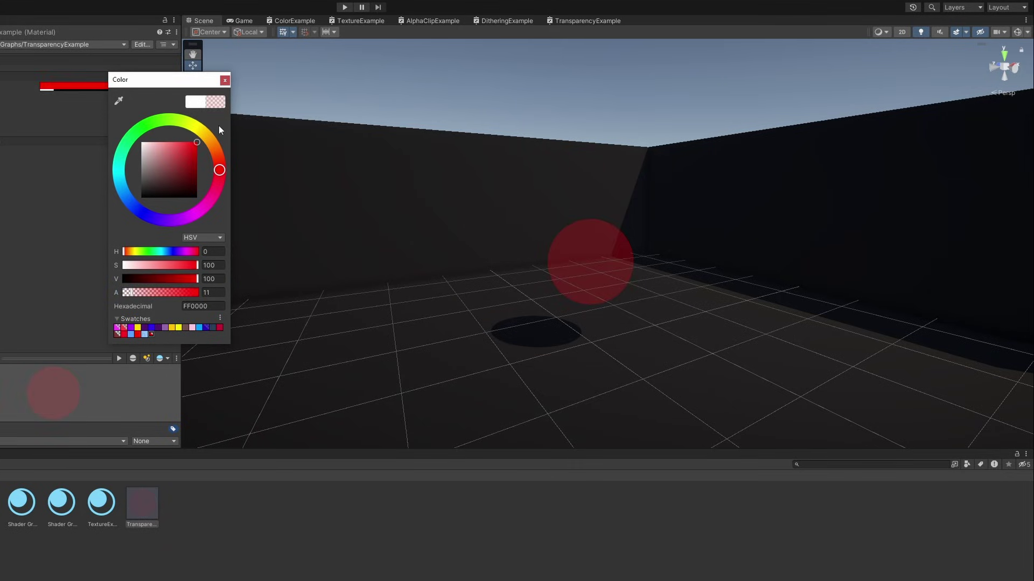
left_click_drag(131, 292, 199, 294)
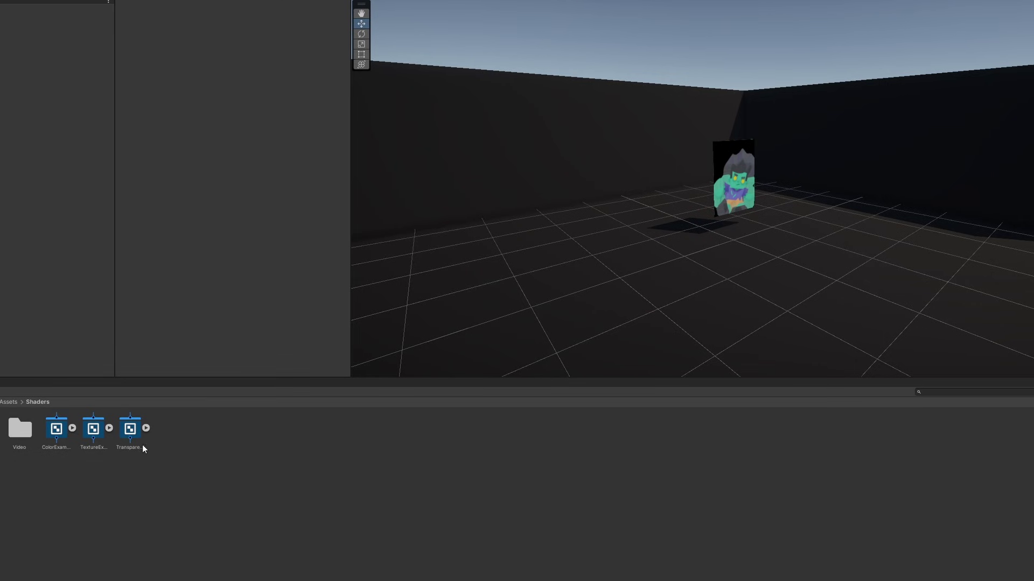
Duplicate the TransparencyExample shader and rename the copy AlphaClipExample
left_click(128, 430)
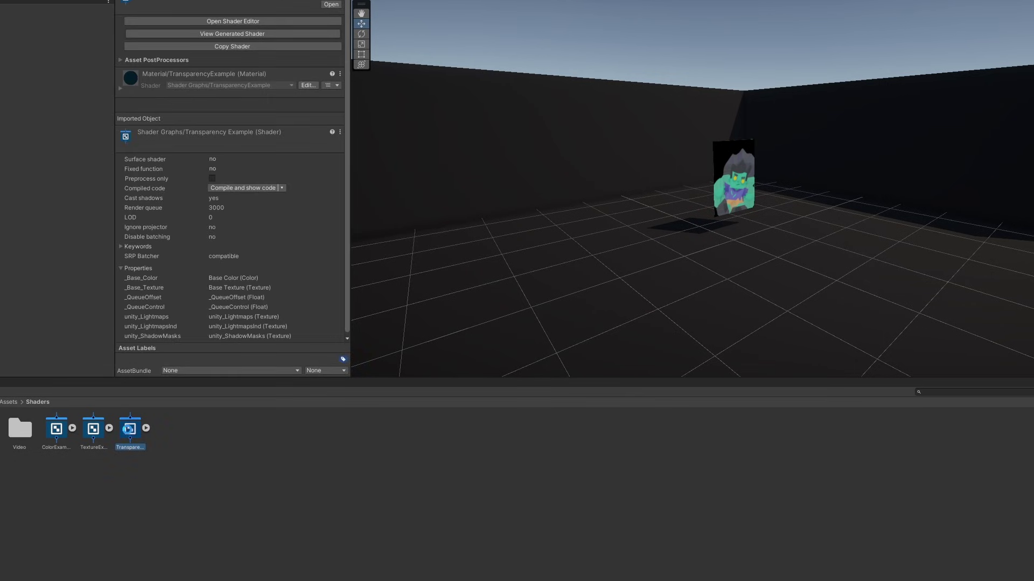
key("ctrl+d")
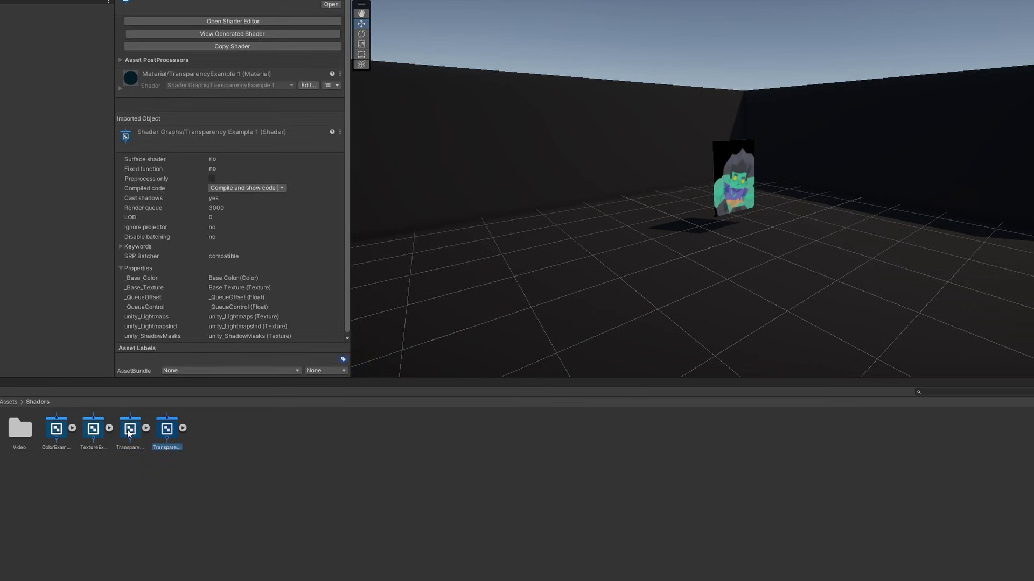
left_click(173, 447)
type("Alp")
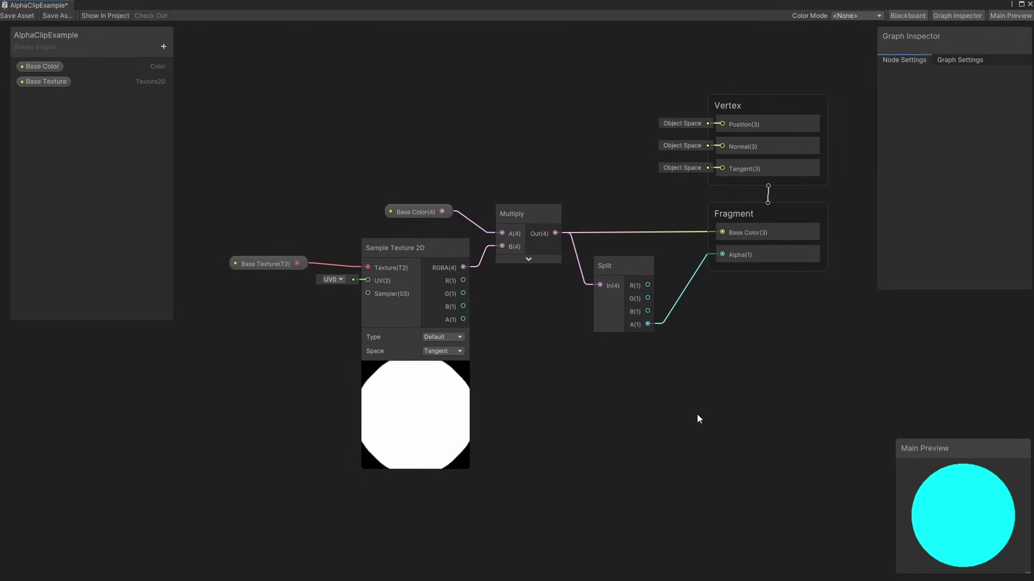
In Graph Settings, set the surface to Opaque and enable Alpha Clipping
left_click(971, 61)
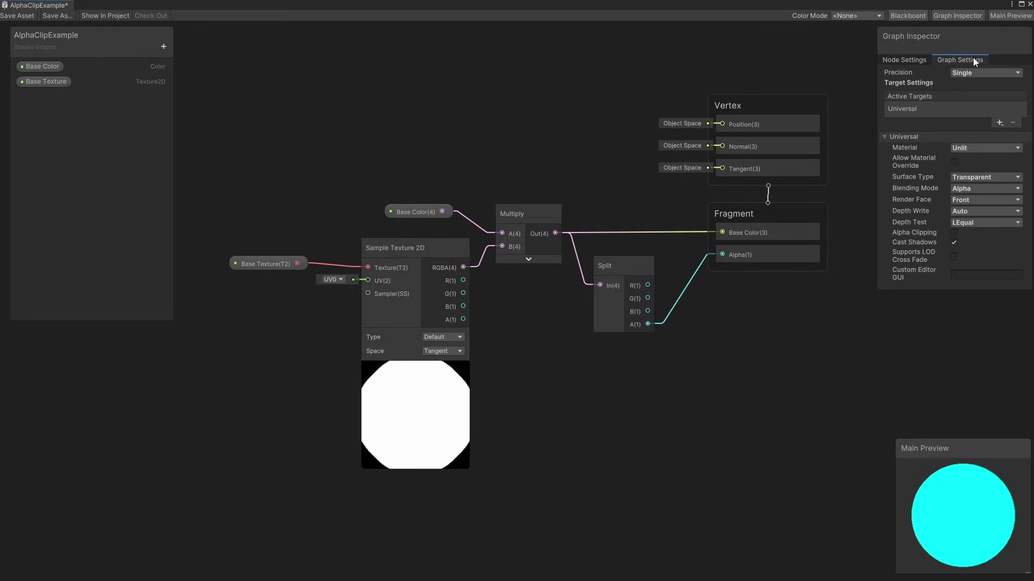
left_click(977, 179)
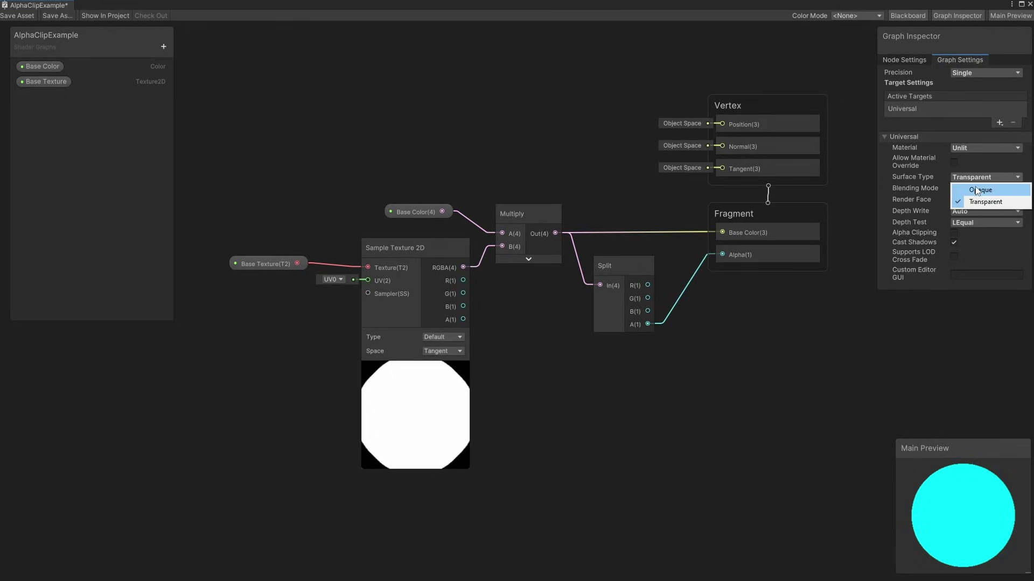
left_click(974, 188)
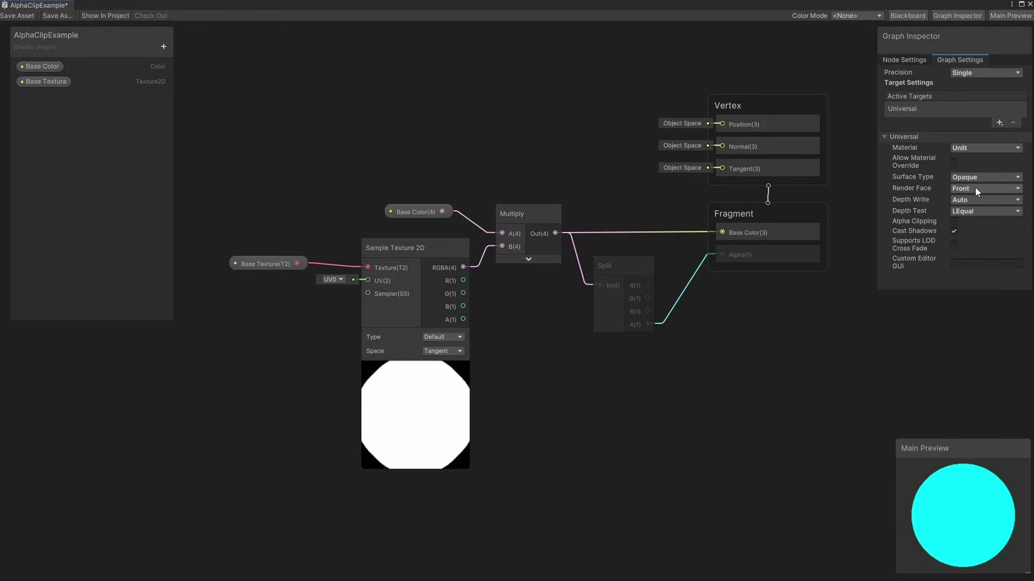
left_click(953, 222)
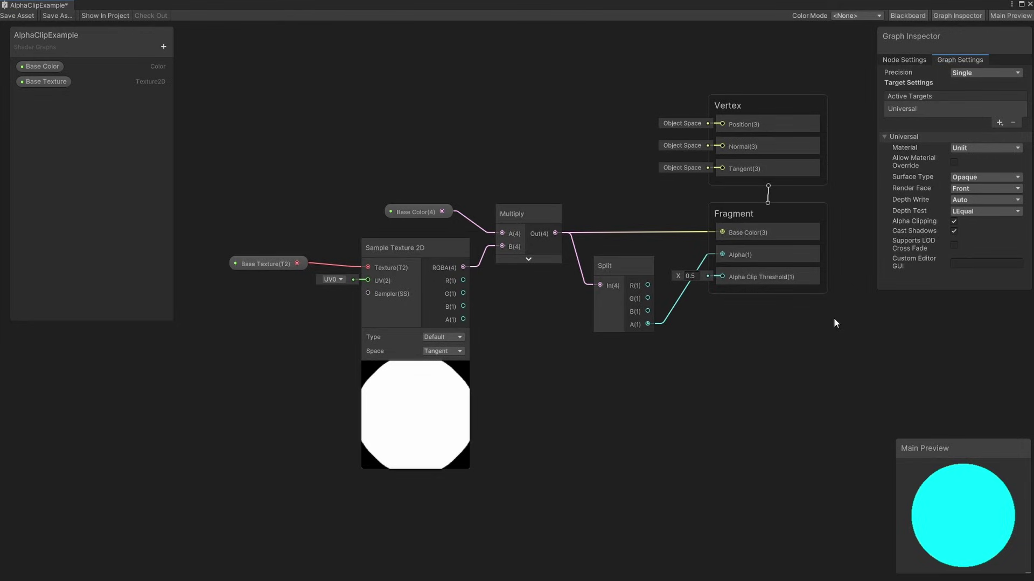
Save the AlphaClipExample graph and apply its material to the cube
left_click(12, 15)
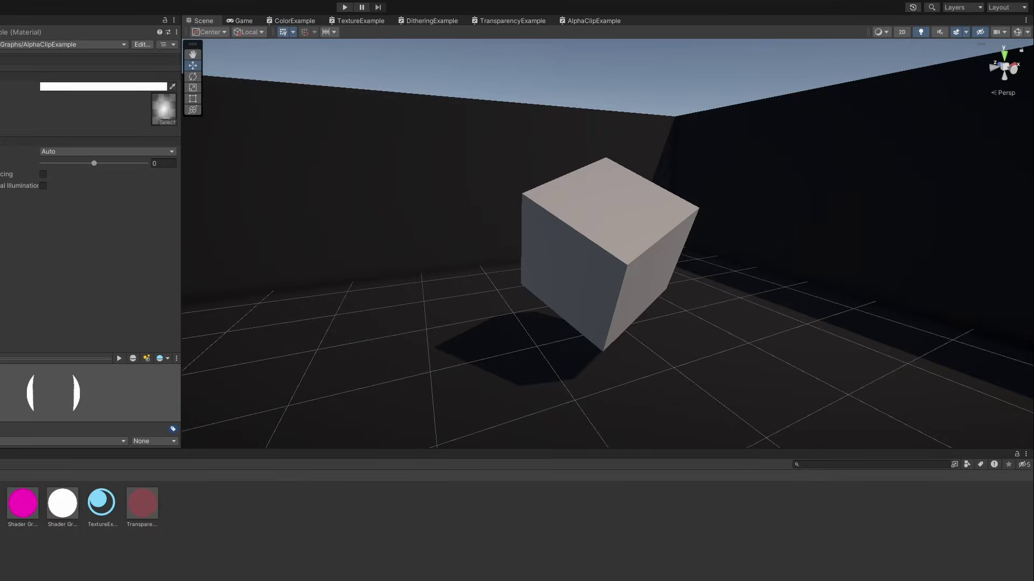
left_click_drag(179, 427, 556, 269)
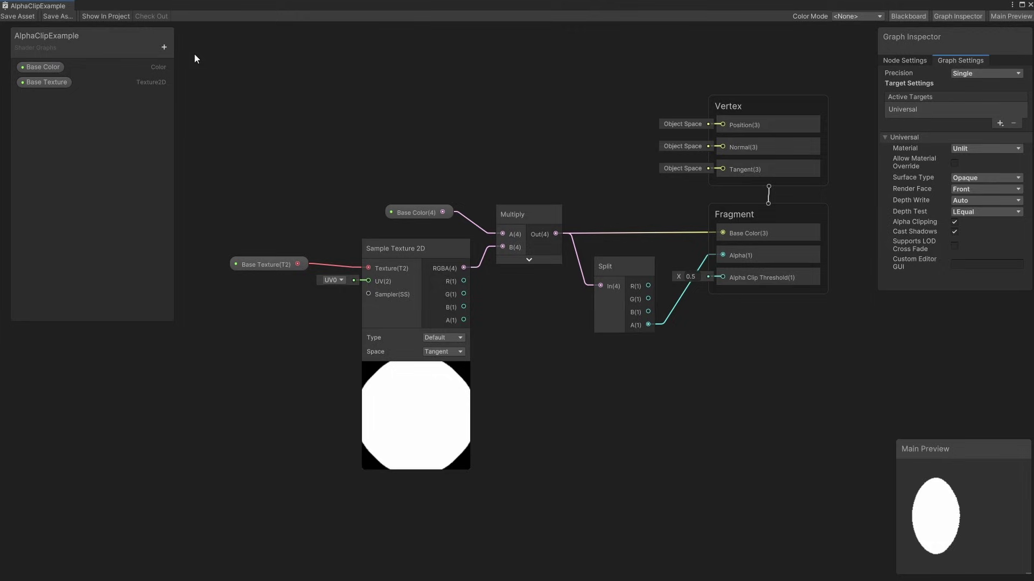
Create a Float property named Threshold in the Blackboard
left_click(165, 46)
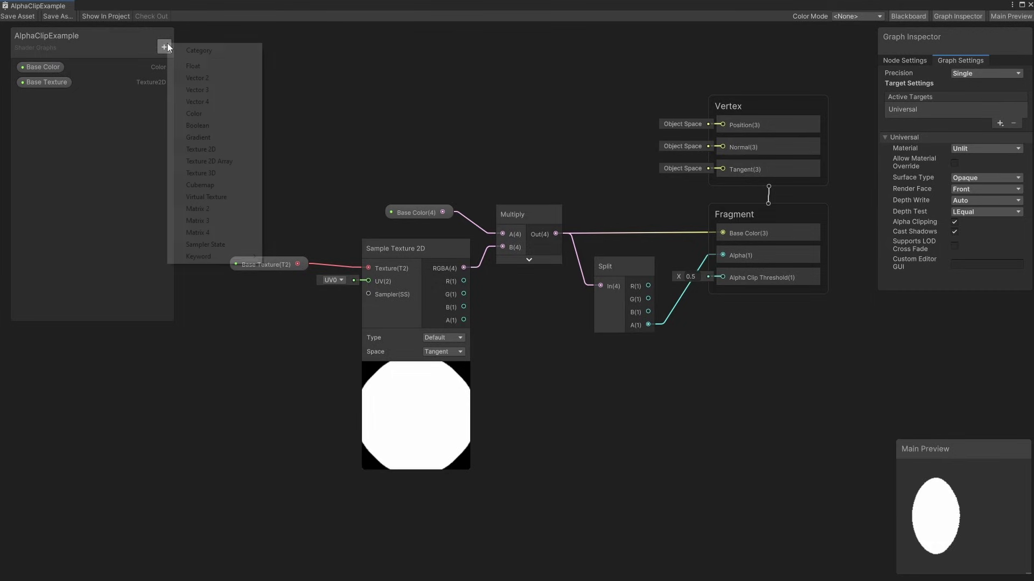
left_click(188, 62)
type("Threshold")
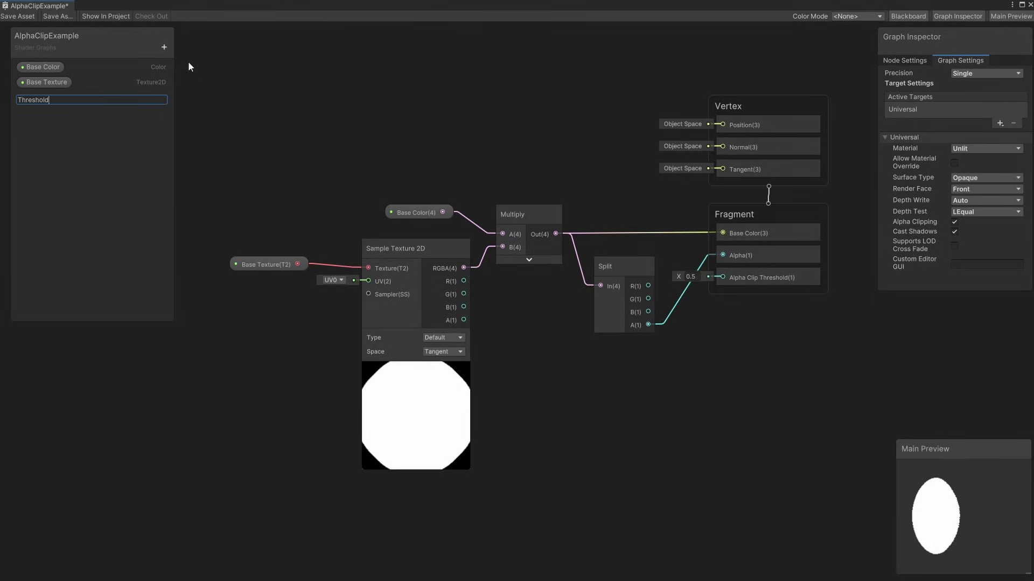
key("Return")
left_click(45, 101)
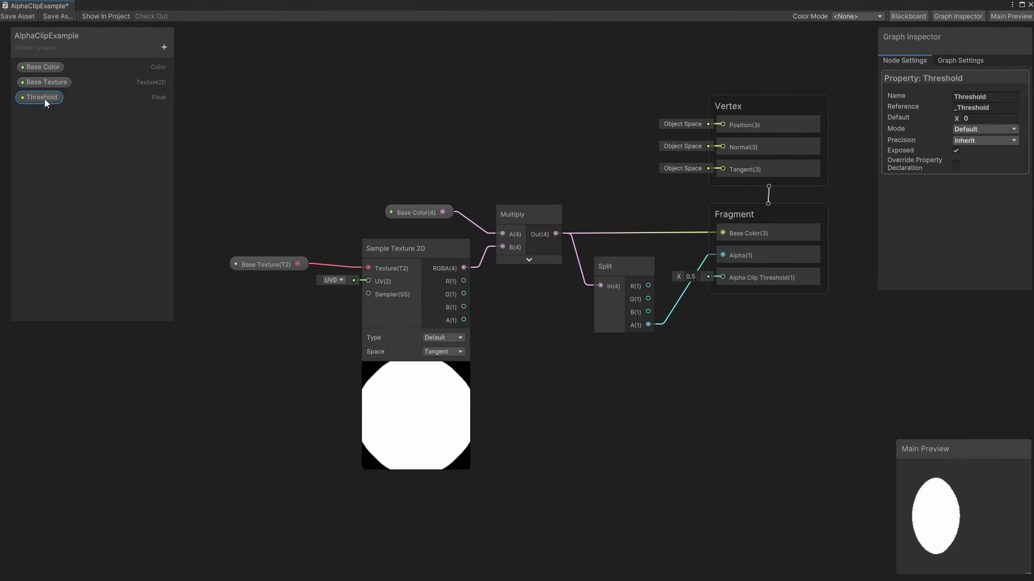
Wire Threshold into Alpha Clip Threshold and set its mode to Slider
left_click_drag(570, 357, 723, 280)
left_click_drag(656, 357, 631, 357)
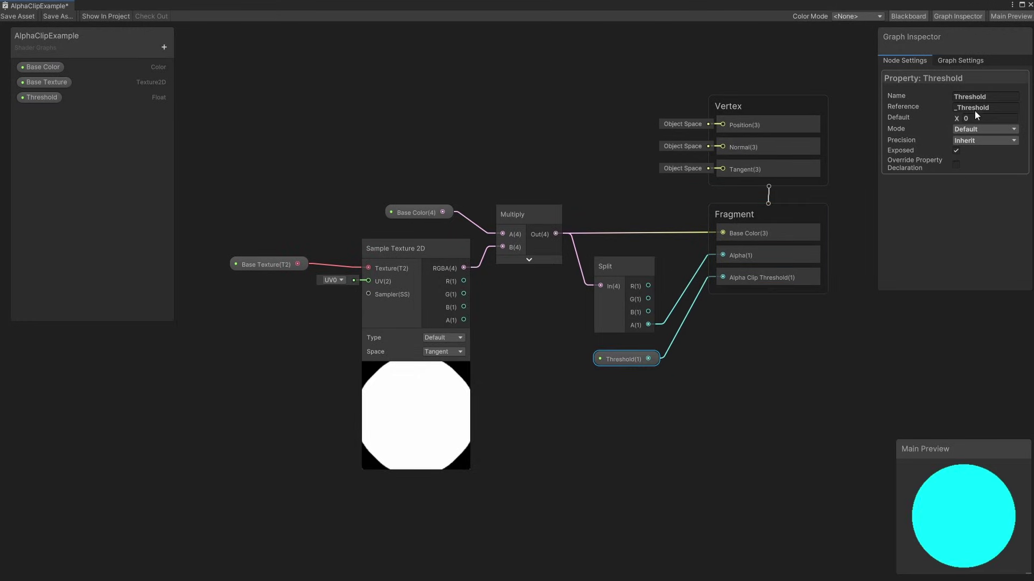
left_click(971, 130)
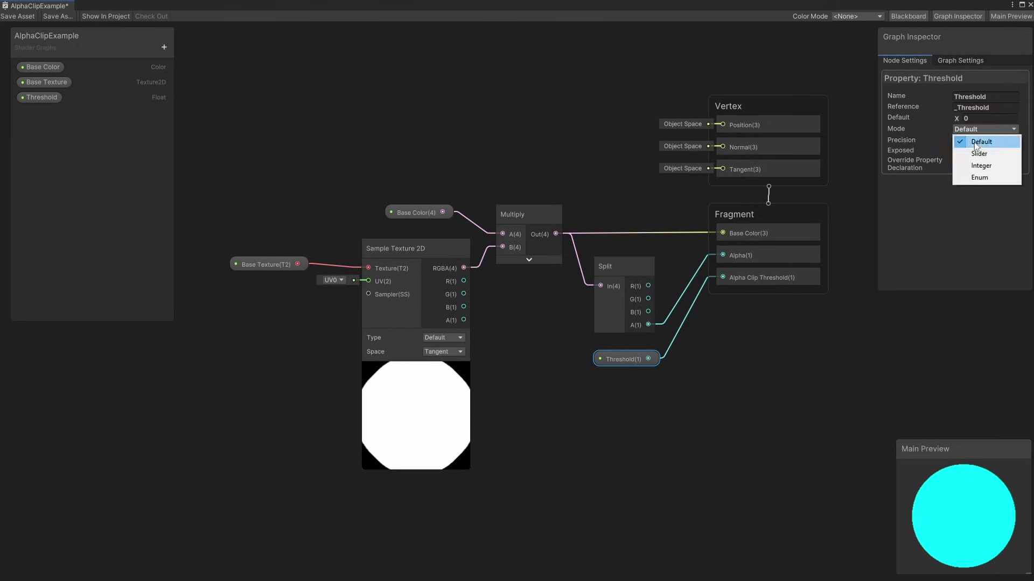
left_click(976, 154)
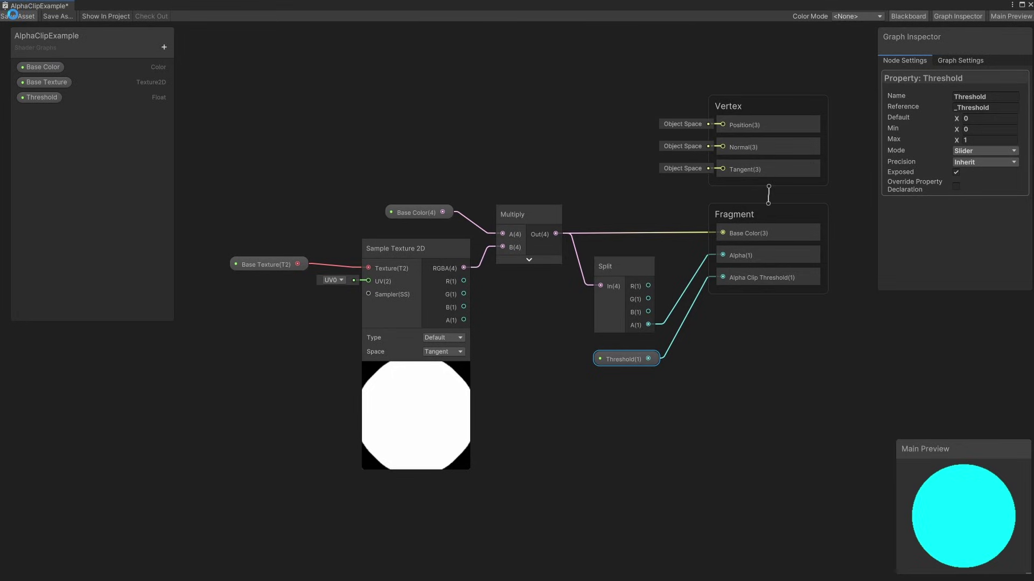
Save the graph and lower the material's Threshold slider from 0.5 to 0
left_click(13, 15)
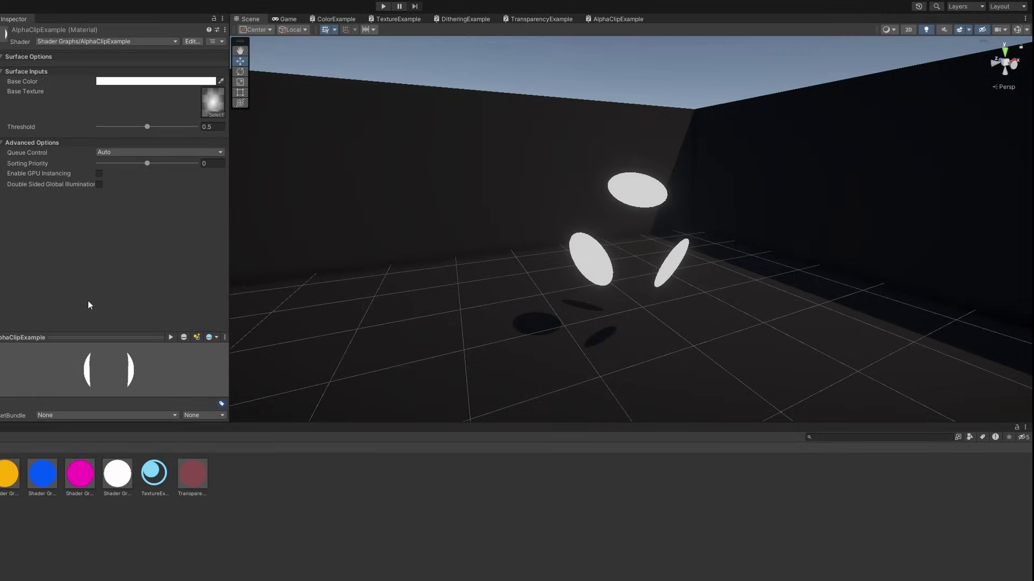
left_click_drag(147, 128, 117, 143)
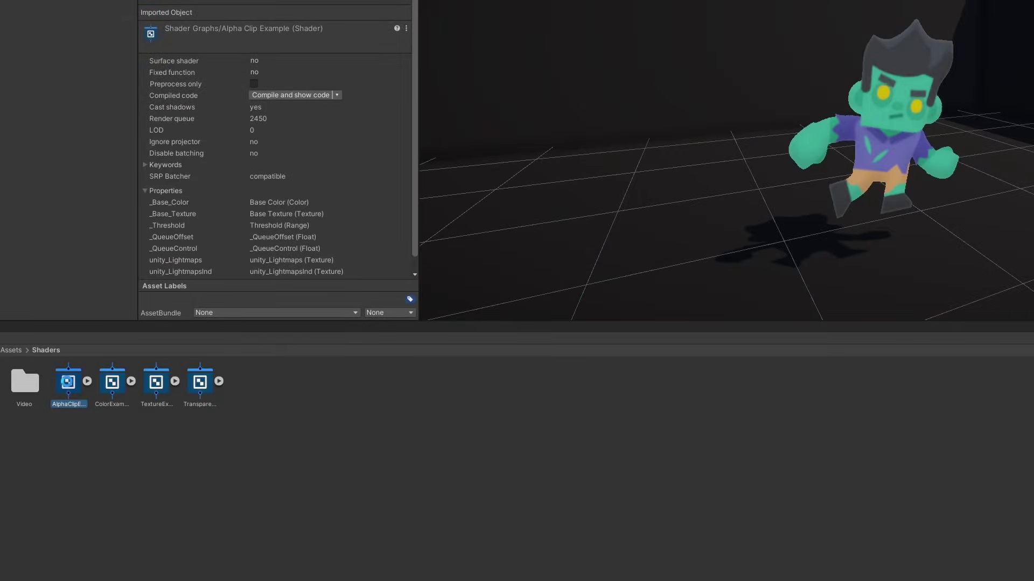
Duplicate the alpha-clip shader and name the copy DitherExample
key("ctrl+d")
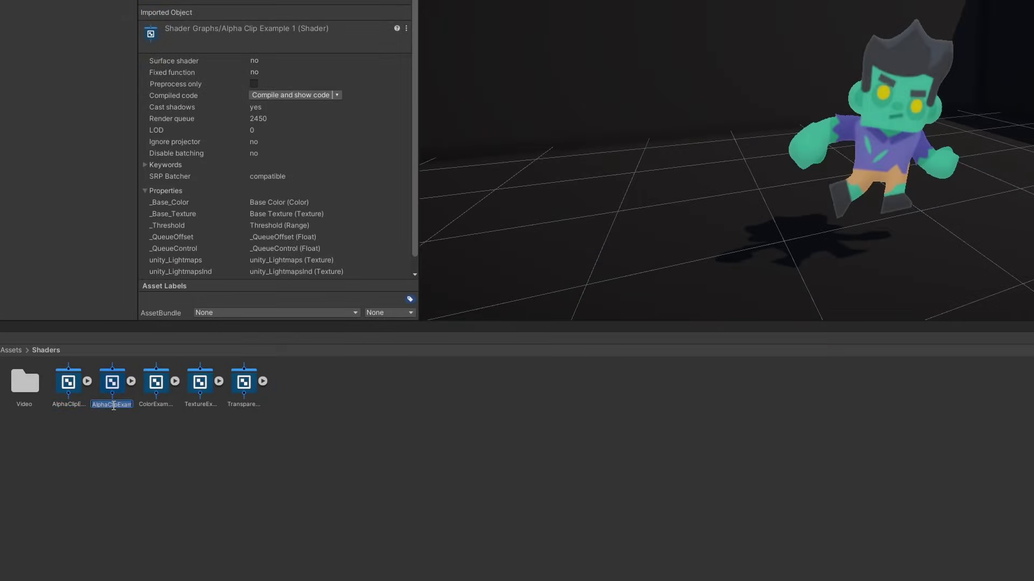
type("DitherExample")
key("Return")
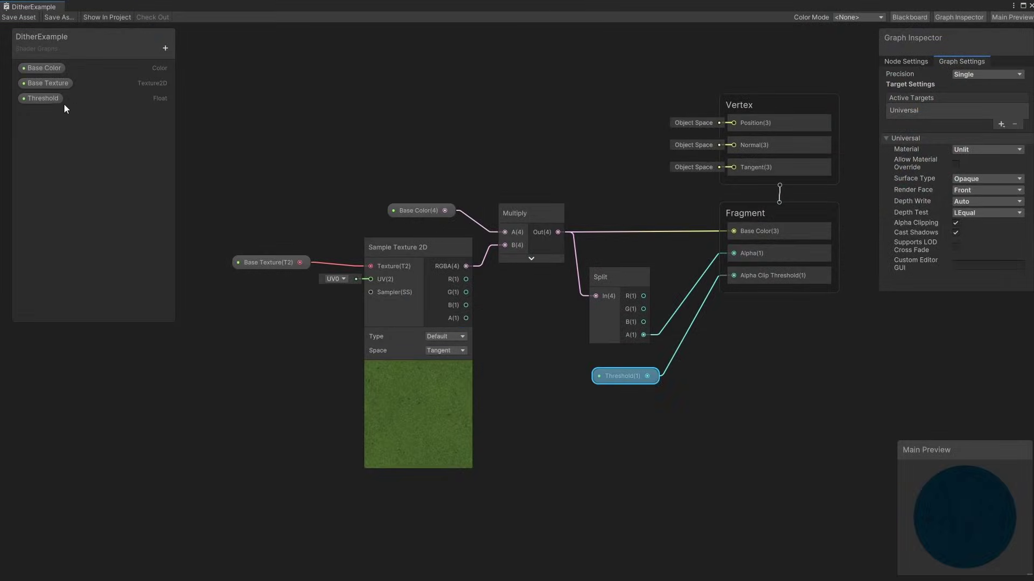
Delete the Threshold property and its leftover Slider node from the graph
left_click(52, 100)
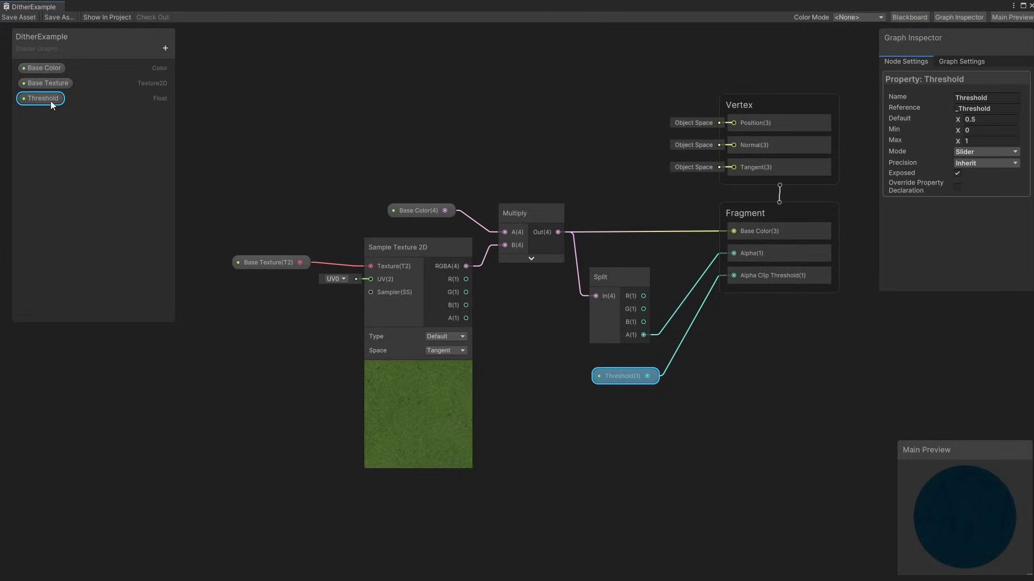
key("Delete")
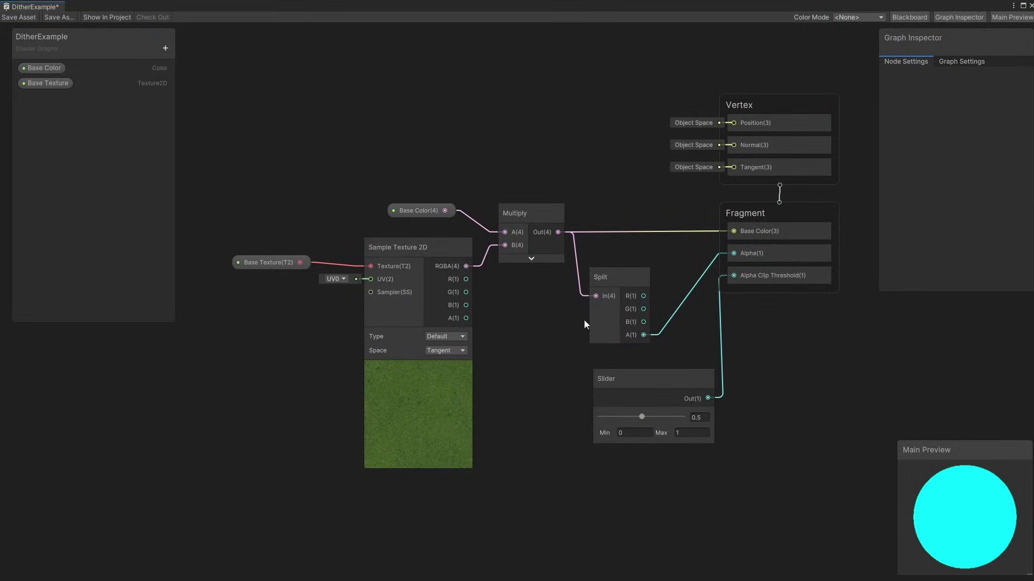
left_click(638, 385)
key("Delete")
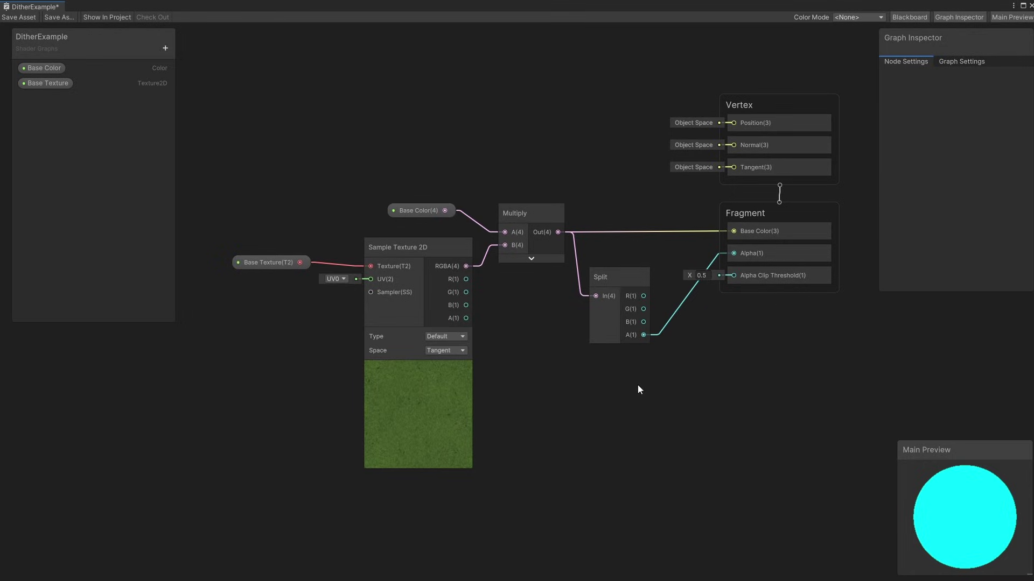
Add a Dither node below the Split node and set its In value to 1
right_click(608, 373)
left_click(627, 382)
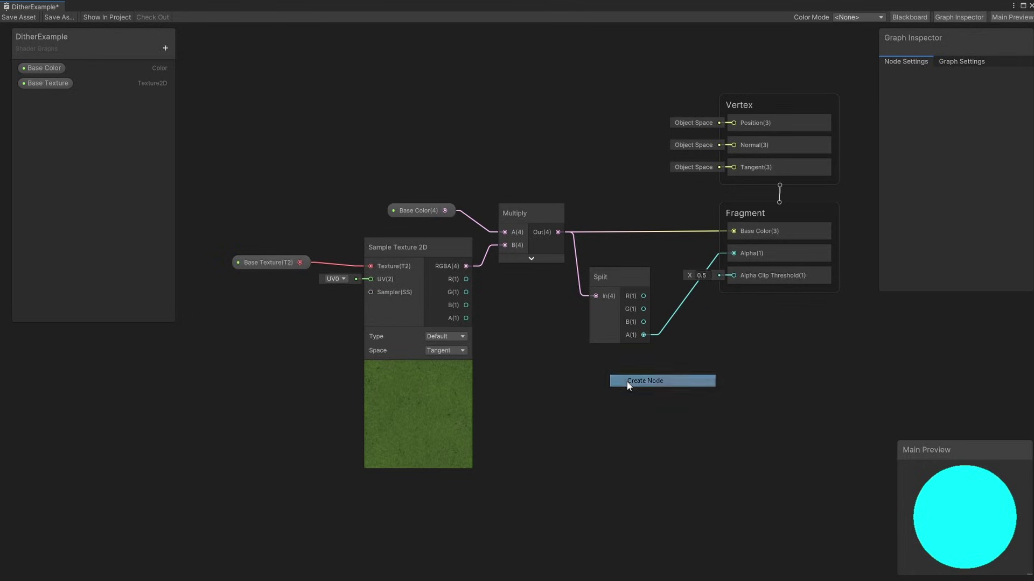
type("dither")
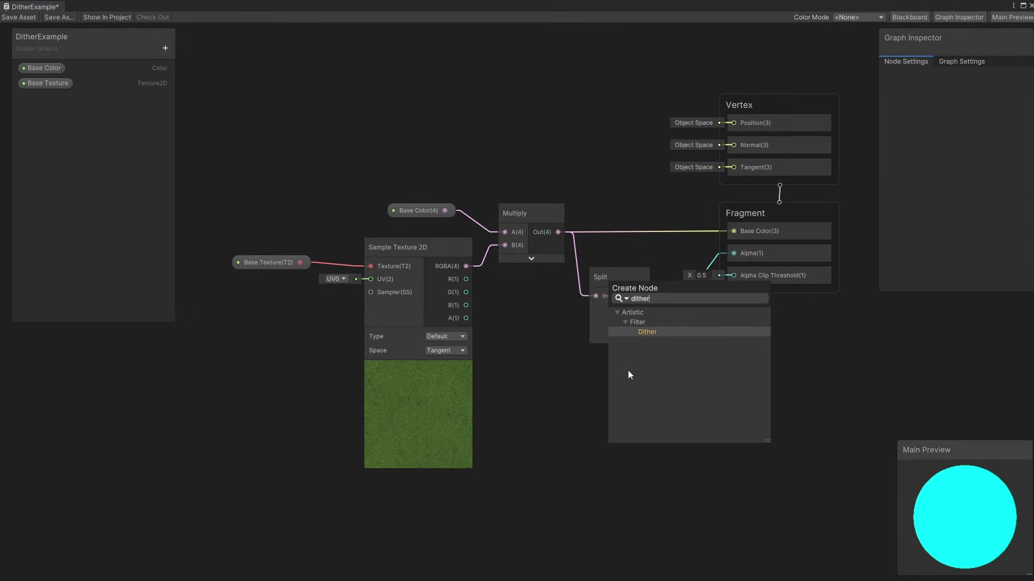
left_click(651, 332)
left_click_drag(668, 406, 650, 376)
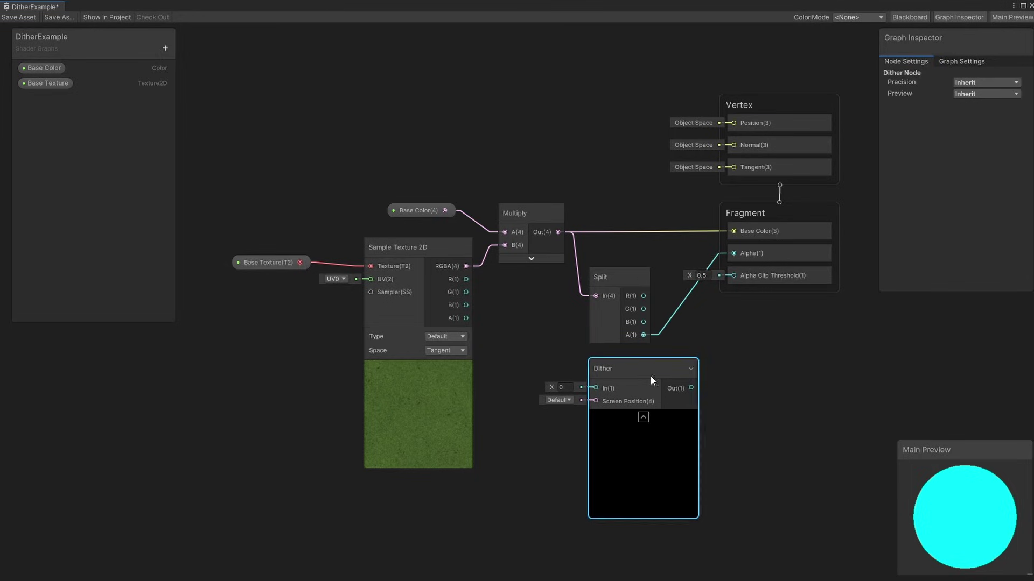
left_click(562, 387)
type("1")
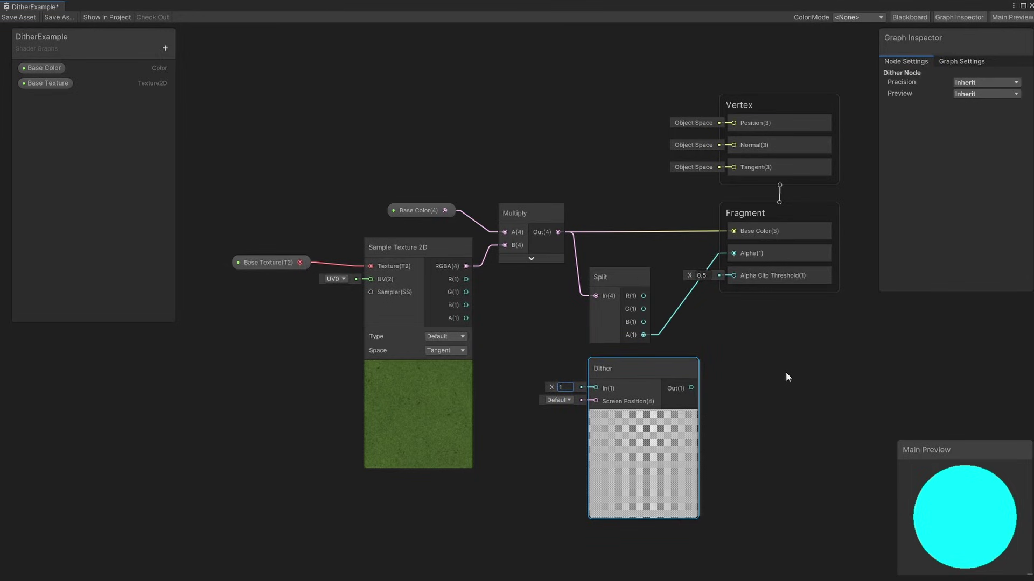
Wire the Dither output into Alpha Clip Threshold and save the DitherExample shader
middle_click_drag(784, 421, 708, 302)
scroll(708, 302, "up", 10)
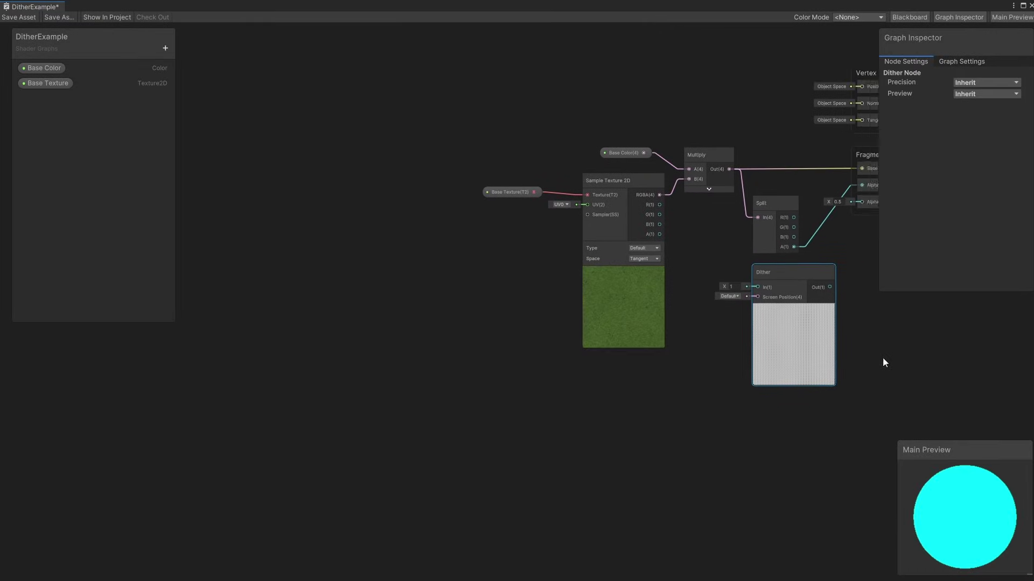
scroll(883, 357, "up", 2)
middle_click_drag(883, 357, 729, 376)
scroll(729, 376, "down", 2)
scroll(883, 384, "up", 3)
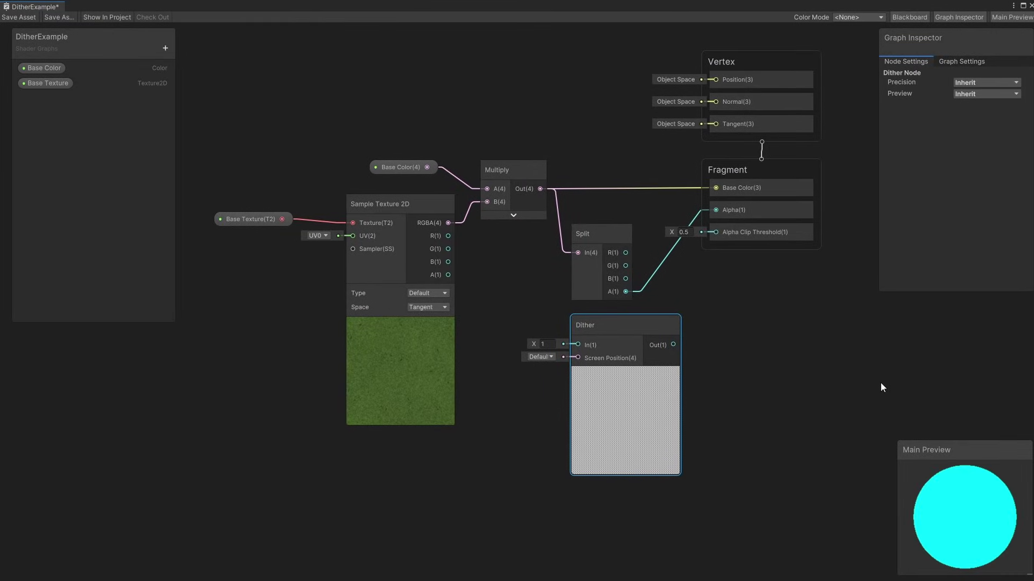
scroll(883, 389, "down", 1)
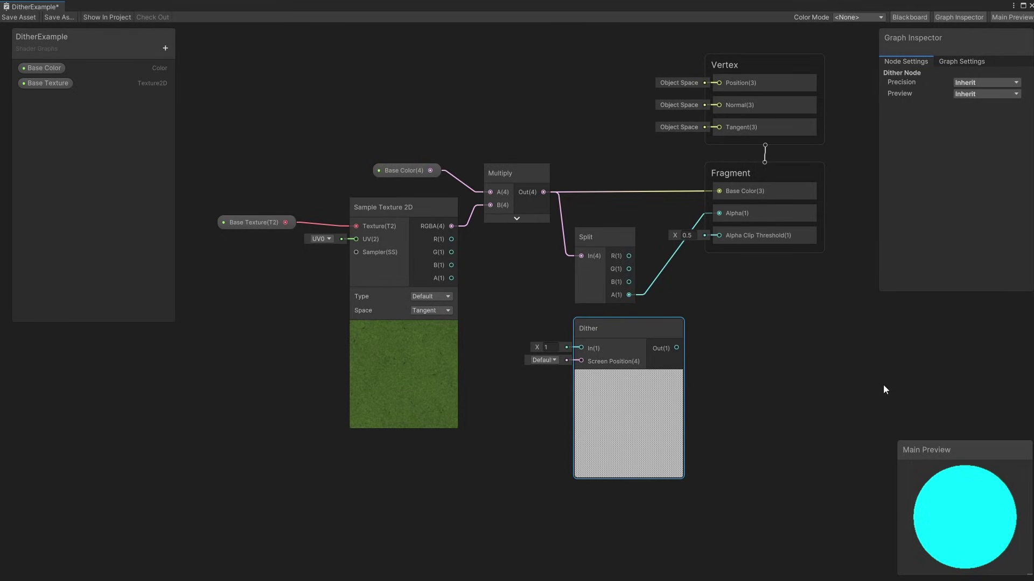
left_click_drag(676, 347, 724, 236)
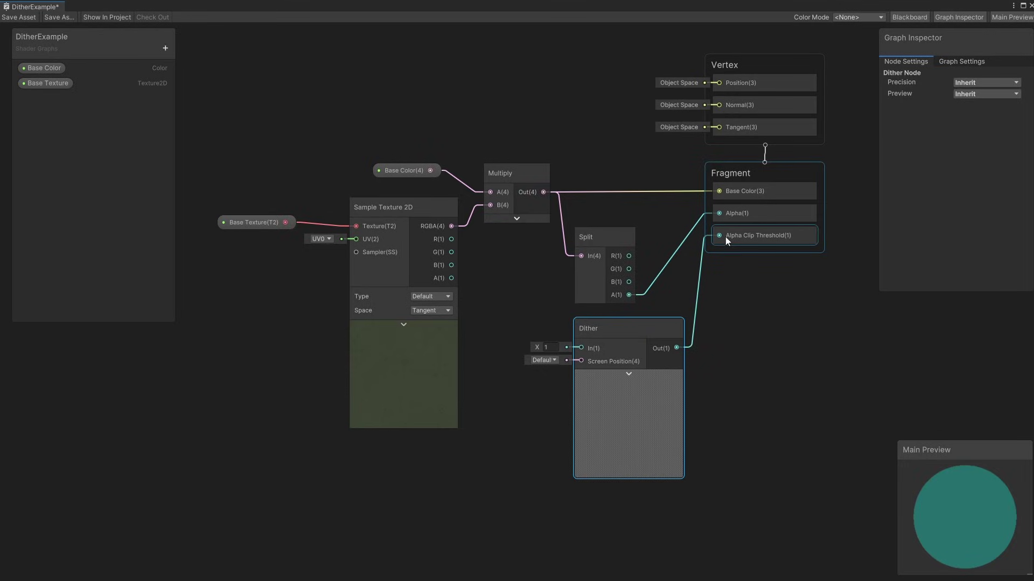
left_click(753, 301)
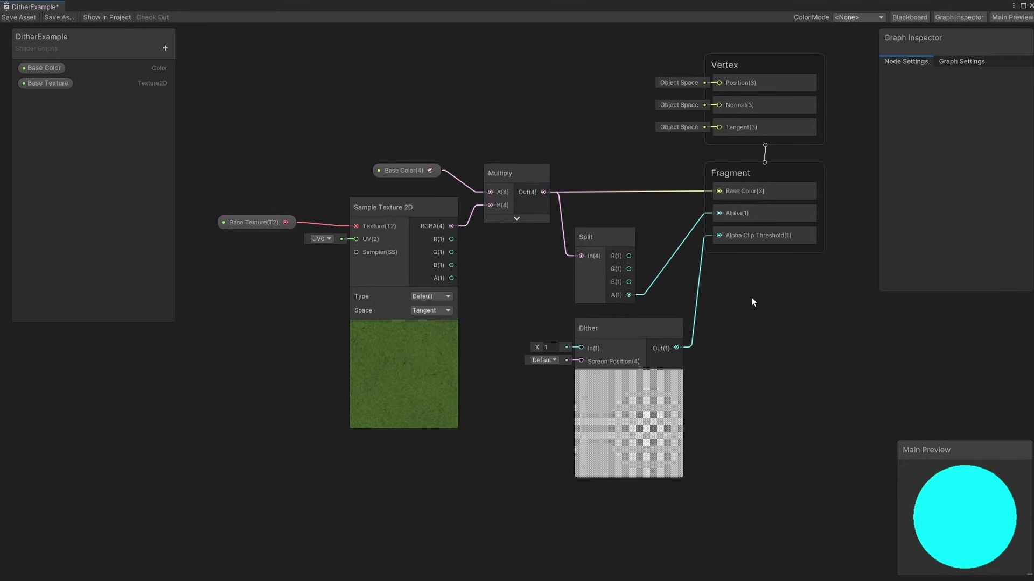
left_click(18, 17)
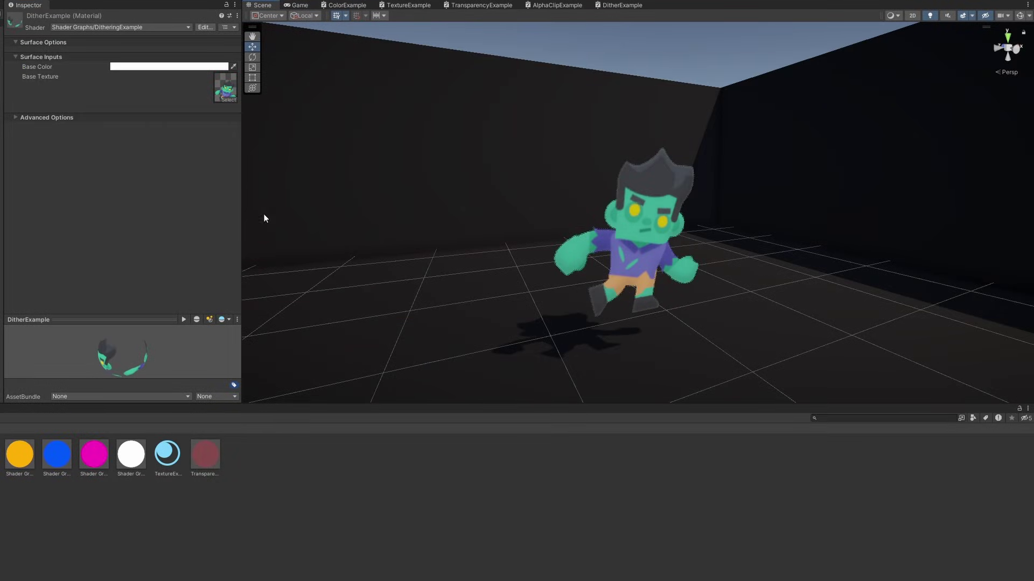
Open the DitherExample material's Base Color picker and drag its alpha (A) slider
left_click(166, 67)
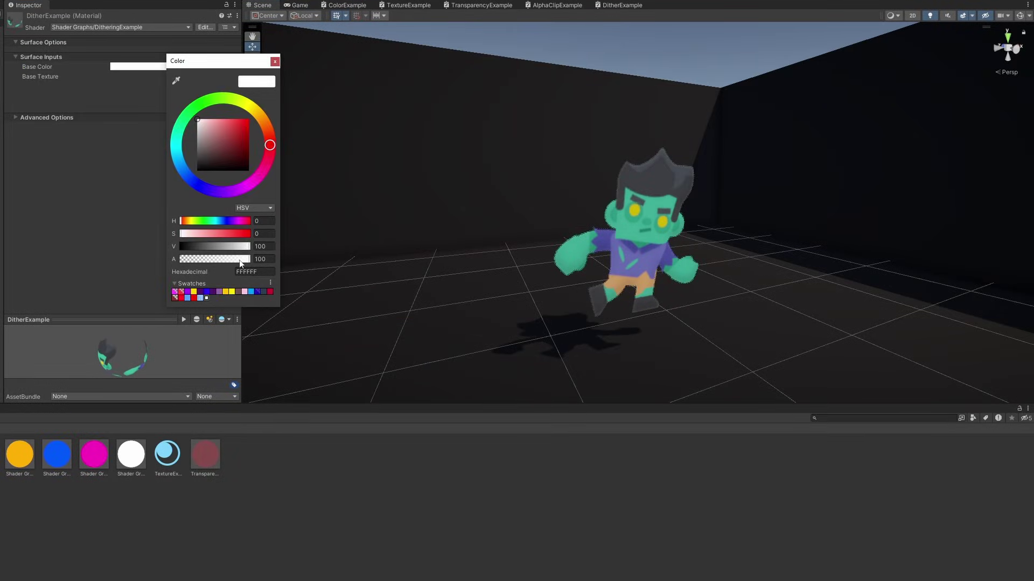
mouse_move(241, 263)
left_mouse_down()
mouse_move(179, 260)
mouse_move(250, 259)
left_mouse_up()
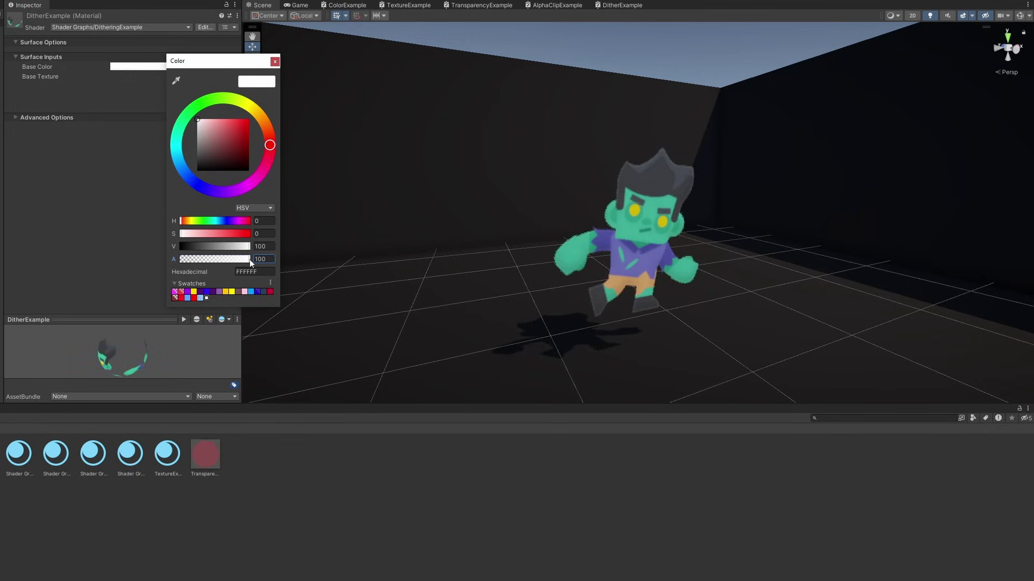